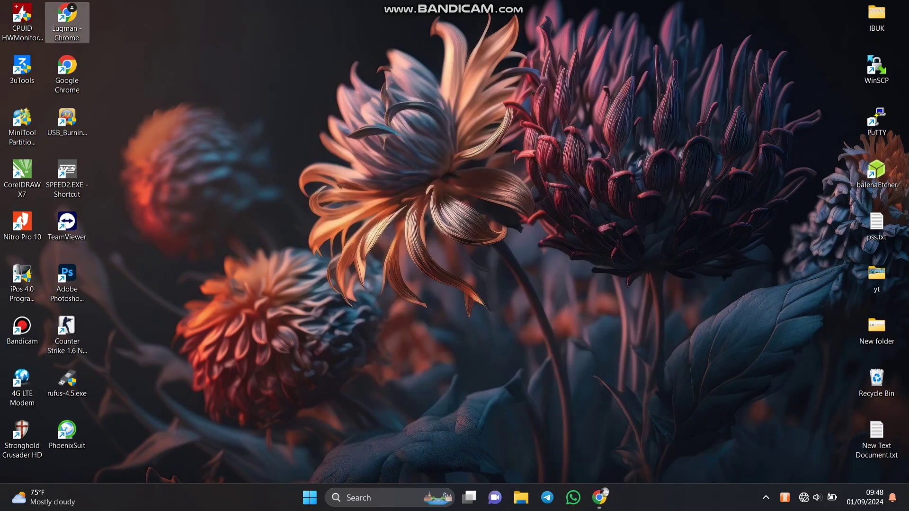
Confirm the laptop's Wi-Fi link to TP-Link_39F0, then switch to the Chrome window at 192.168.0.1.
click(818, 498)
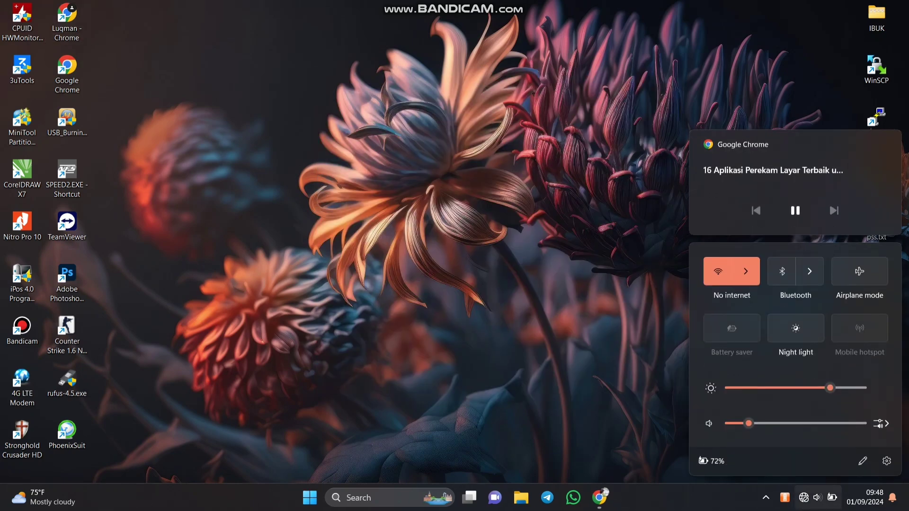
click(745, 271)
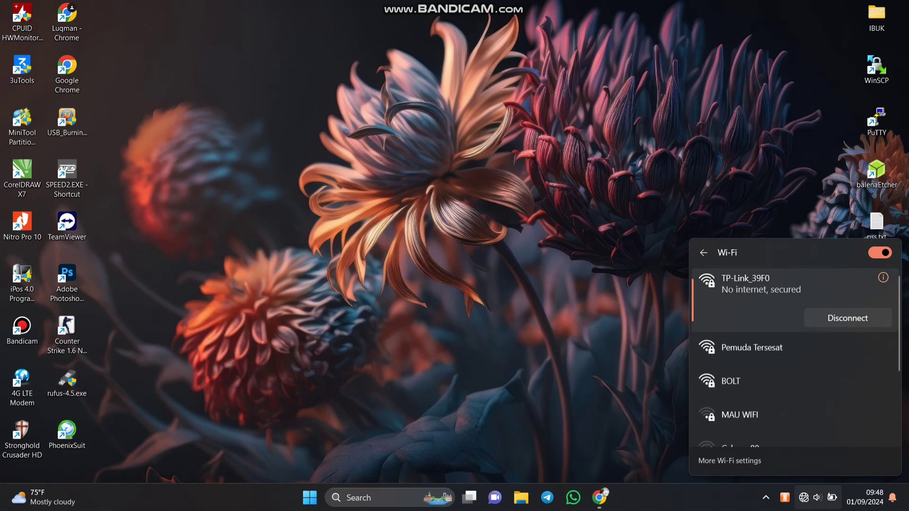
key(Escape)
mouse_move(600, 497)
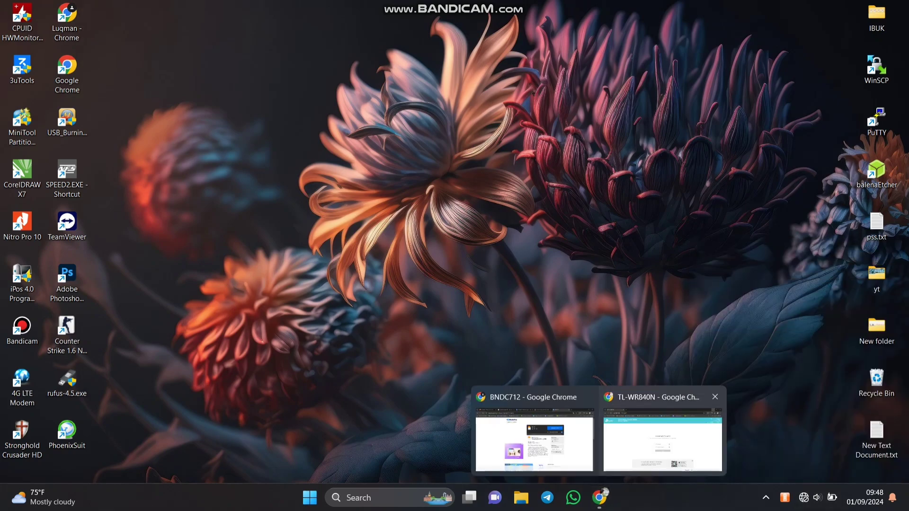
click(663, 429)
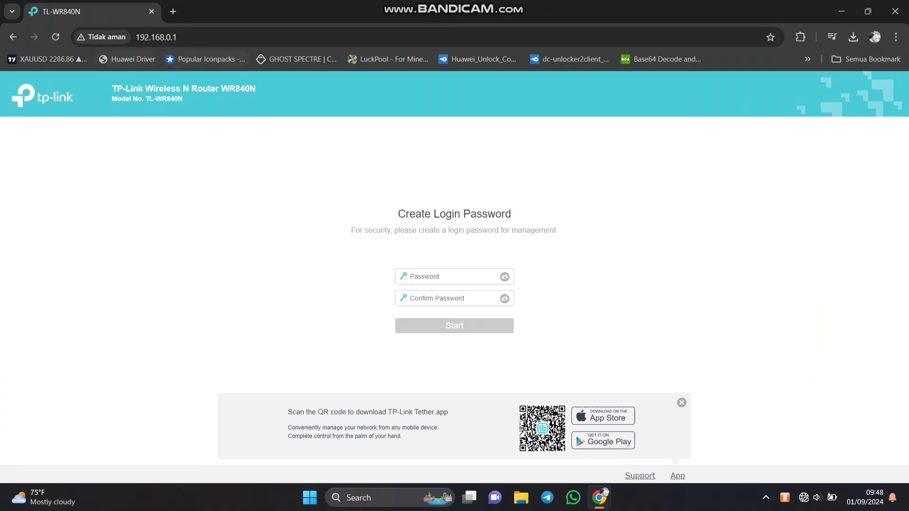
Enter and confirm a new admin login password on the Create Login Password page and submit it.
click(449, 277)
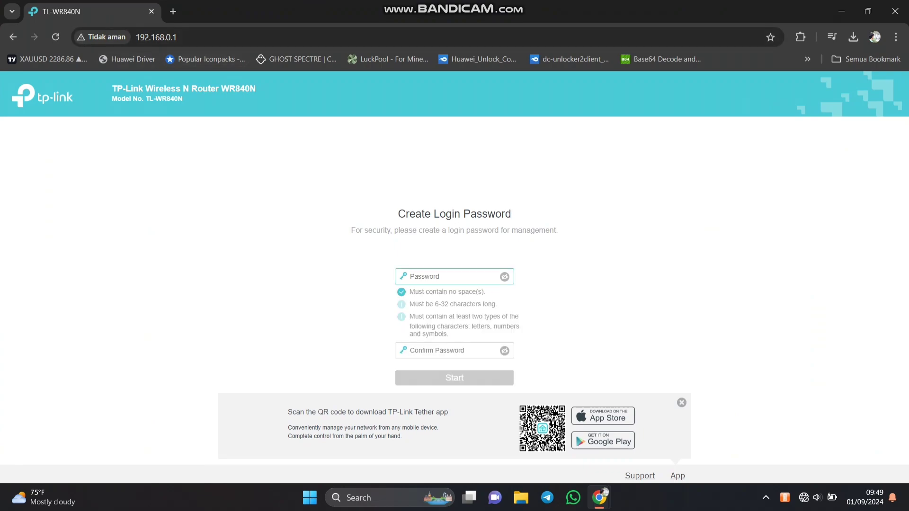
click(450, 351)
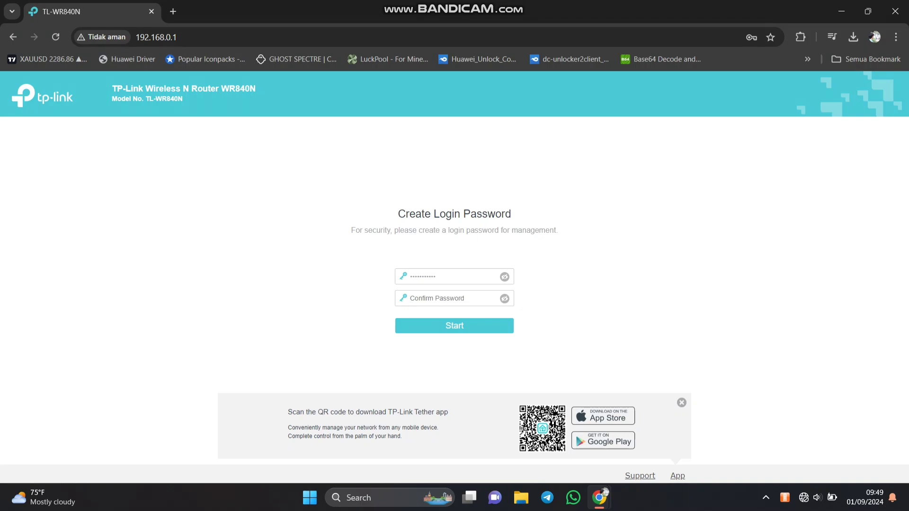
click(462, 326)
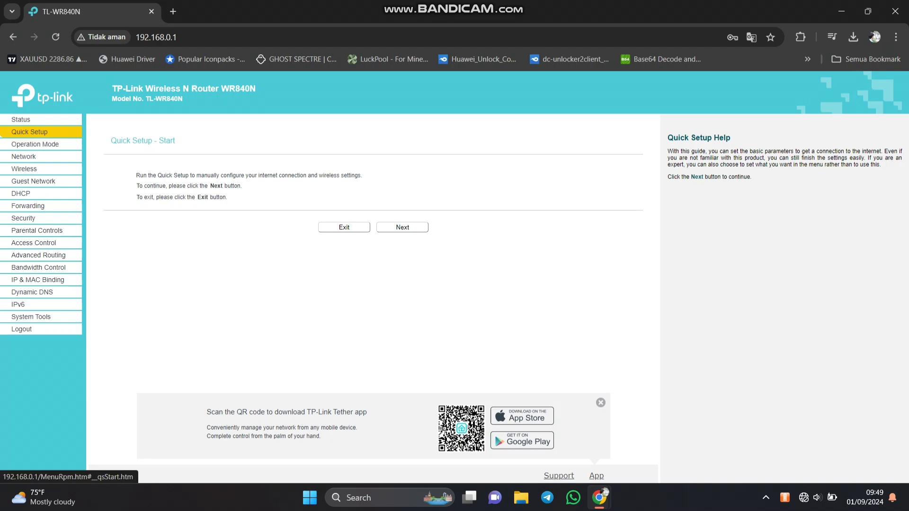
Choose WISP operation mode and keep Dynamic IP, reaching the Wireless page to bridge MAU WIFI.
click(403, 227)
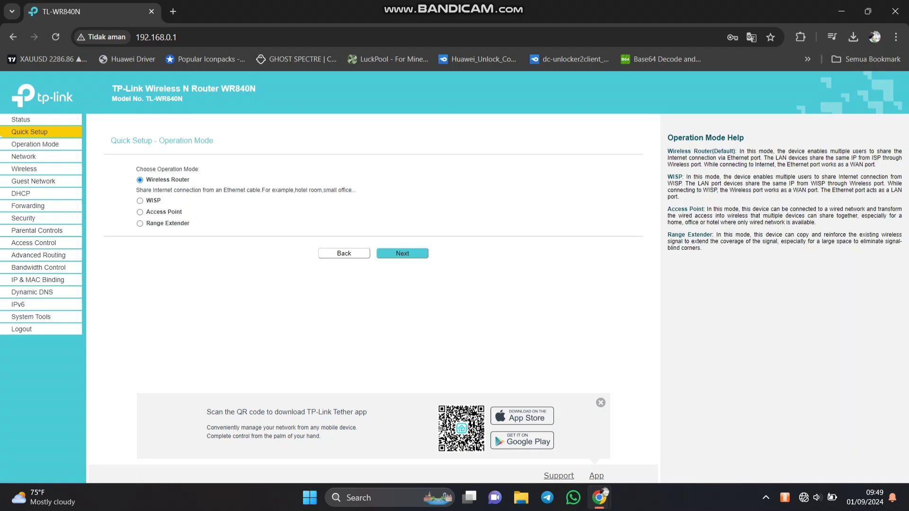
click(140, 201)
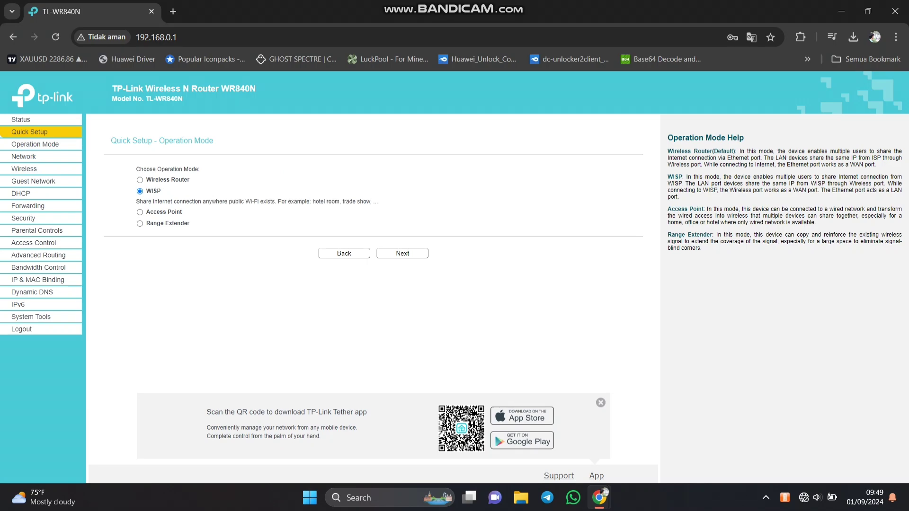
click(403, 254)
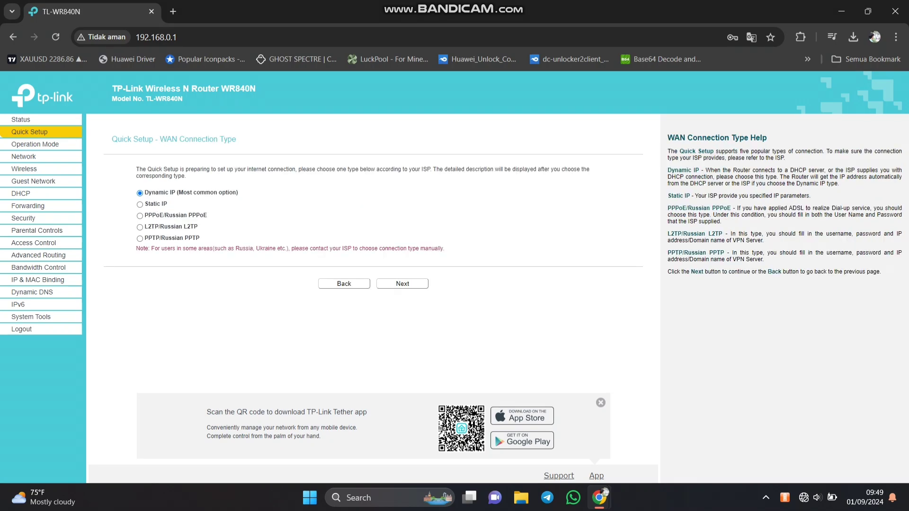
click(402, 283)
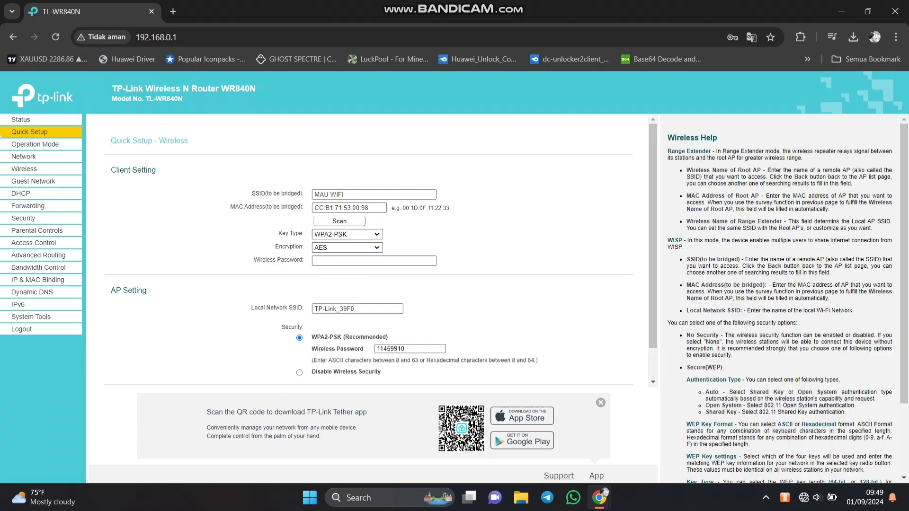
Enter the password for the bridged MAU WIFI network.
click(374, 261)
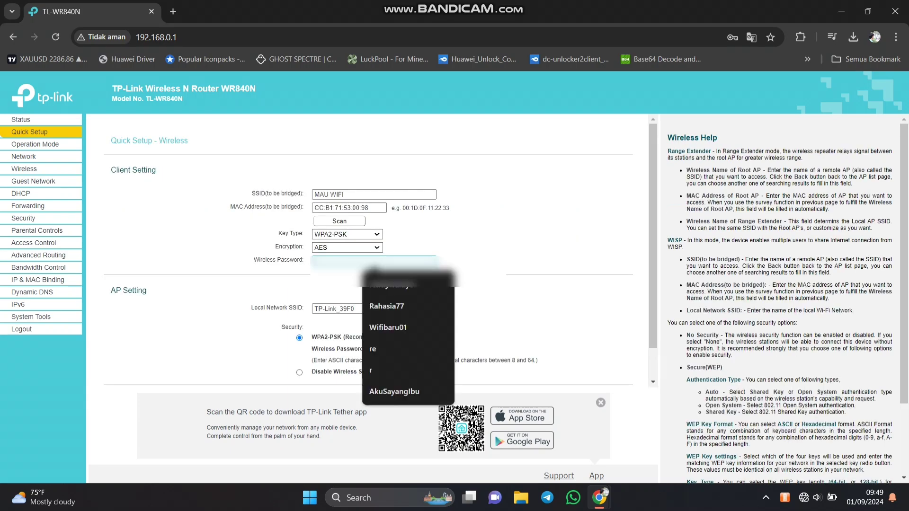
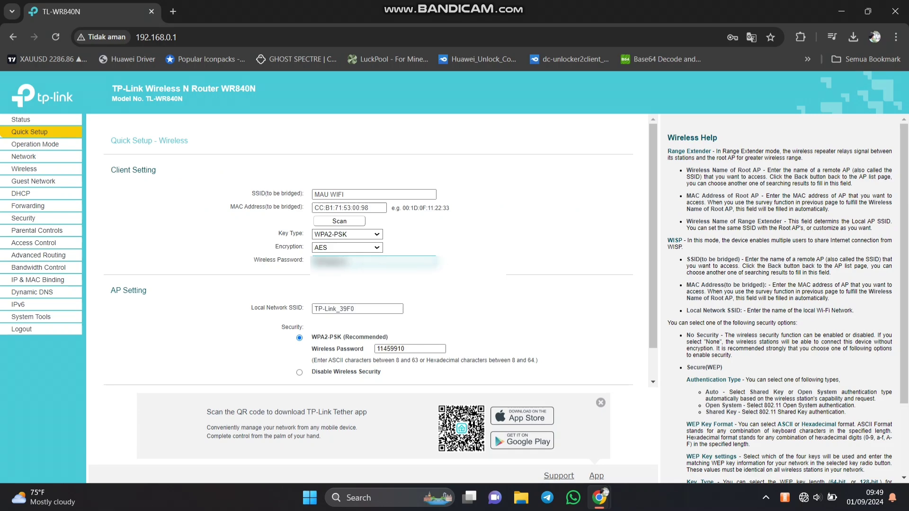
click(410, 349)
Rename the local network to ISTANA MERDEKA and give it a WPA2-PSK password.
key(Tab)
key(BackSpace)
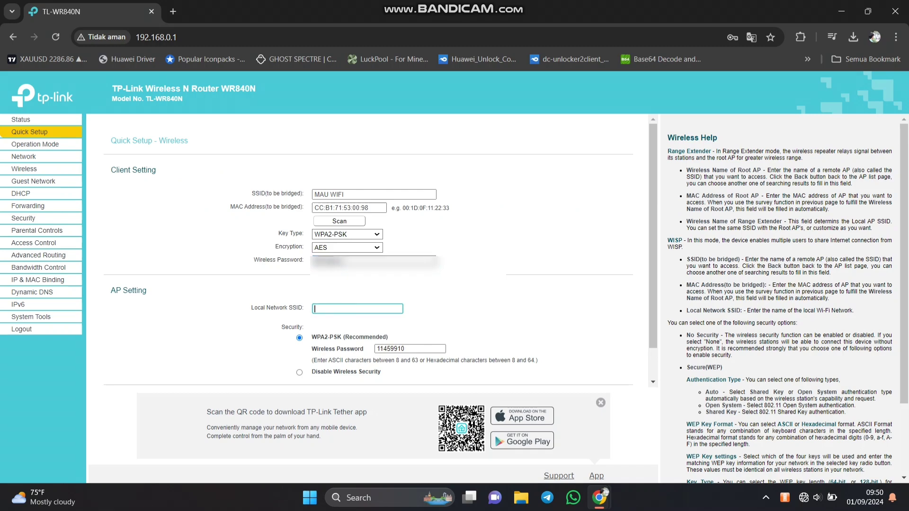
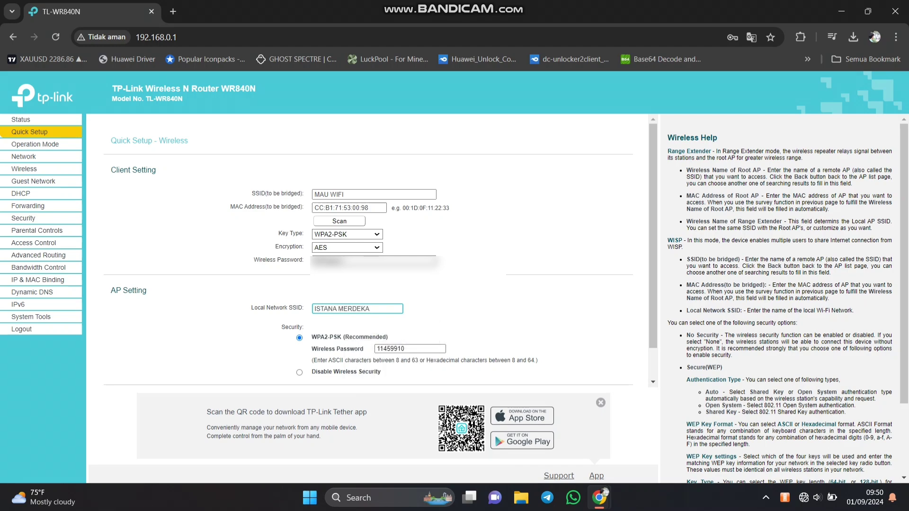
key(Tab)
key(Tab)
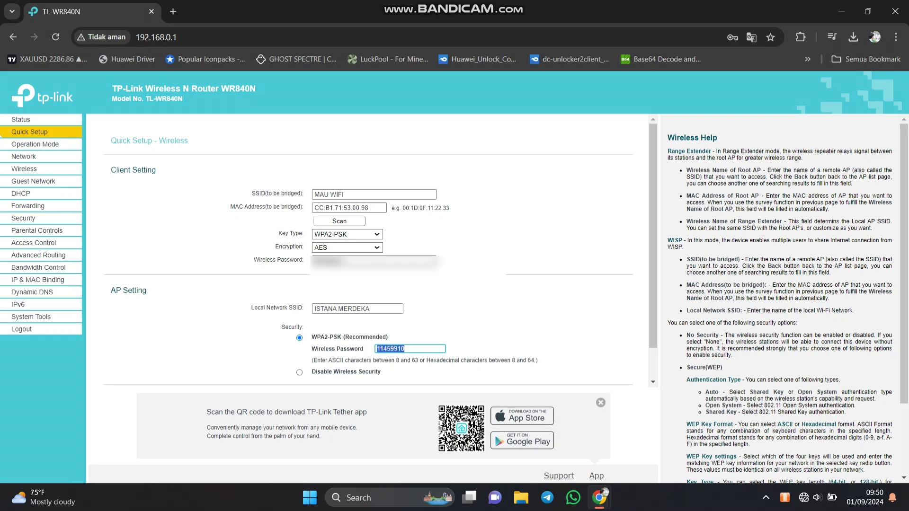
key(BackSpace)
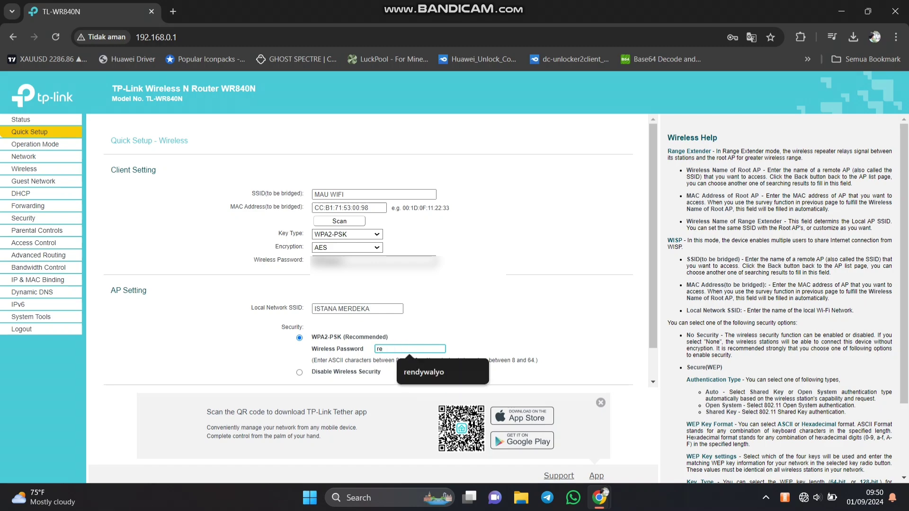
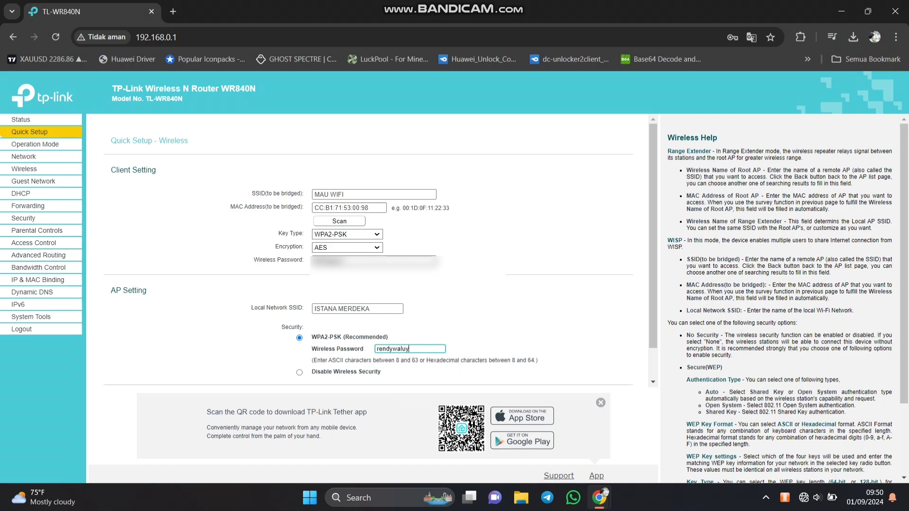
click(281, 327)
scroll(369, 251, down, 1)
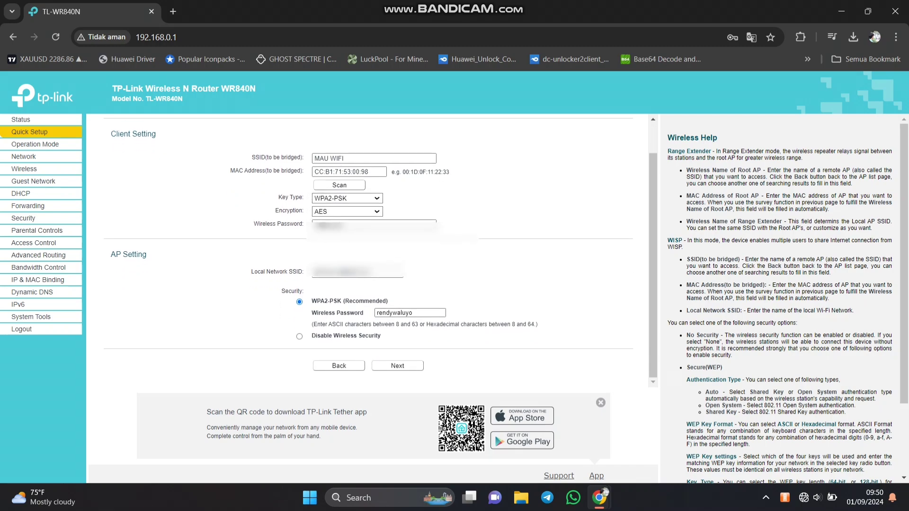
Confirm the WISP summary and finish Quick Setup so the router reboots to apply it.
click(397, 365)
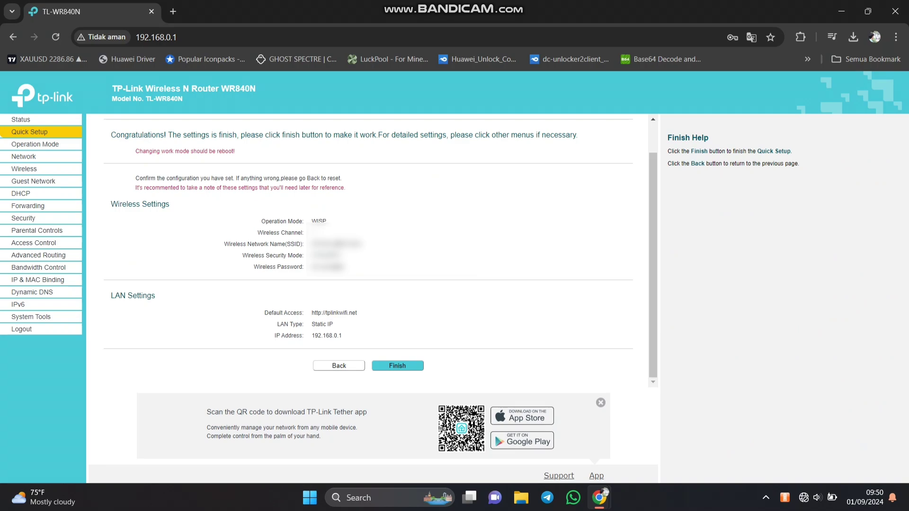
click(397, 365)
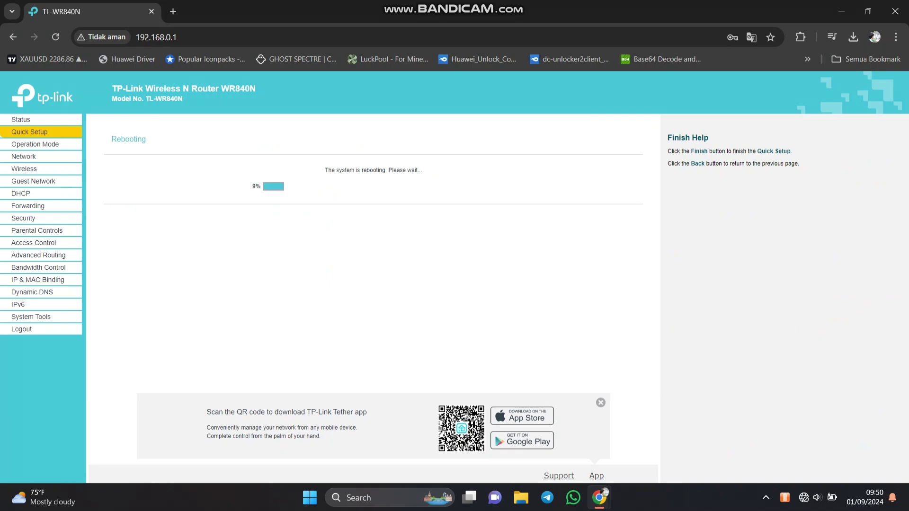
click(766, 497)
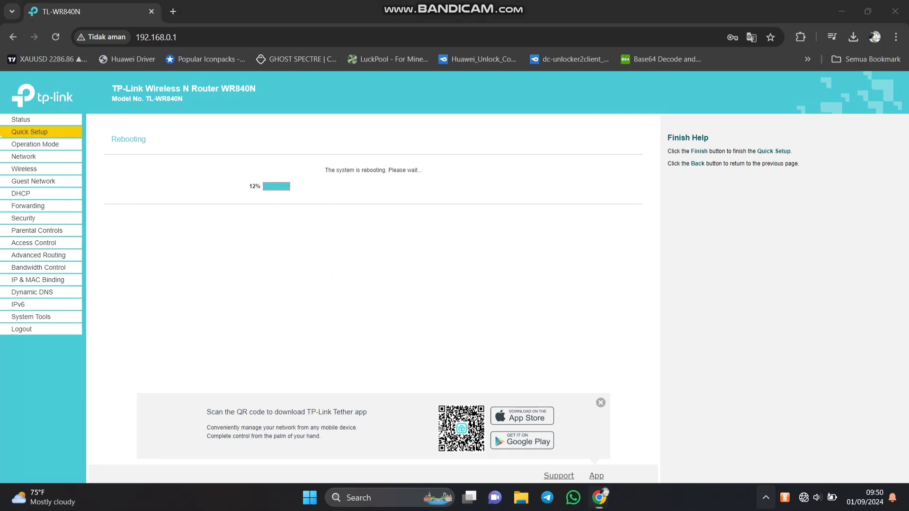
click(766, 497)
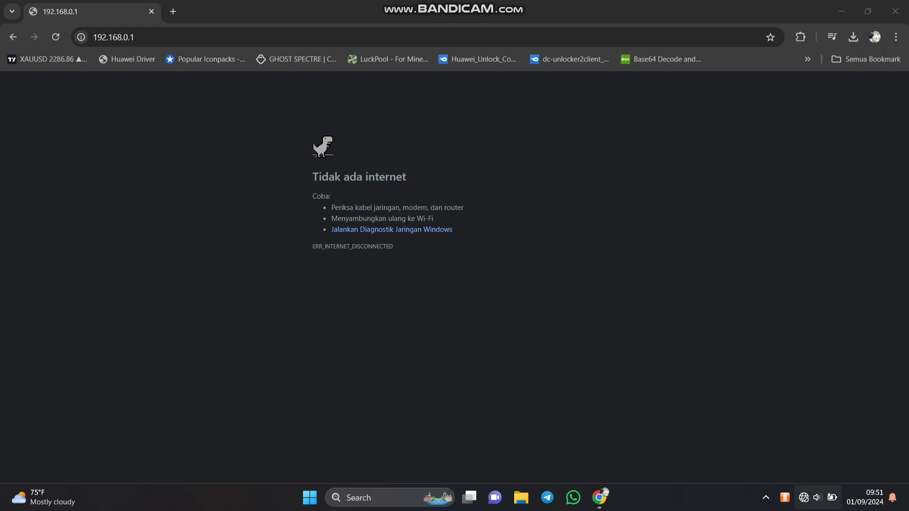
Join the ISTANA MERDEKA Wi-Fi network from quick settings using its security key.
click(818, 497)
click(746, 271)
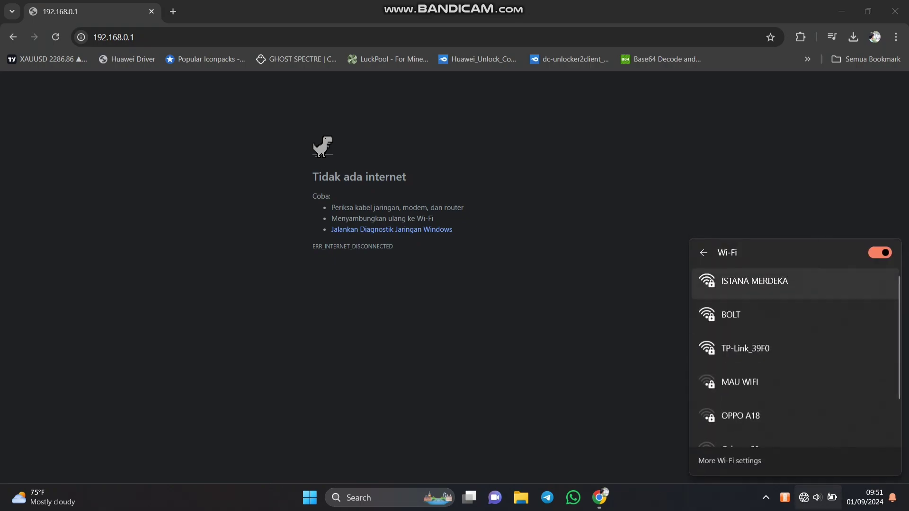
click(753, 282)
click(848, 335)
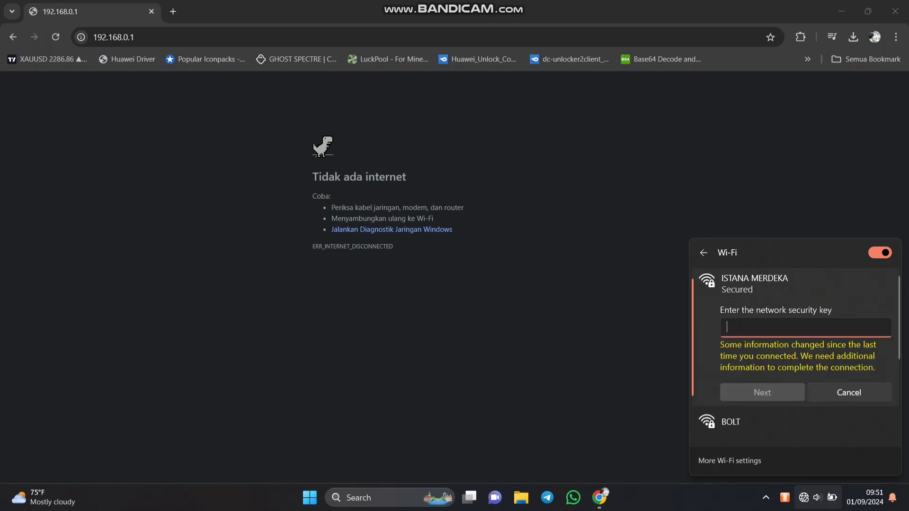
text(•••••••)
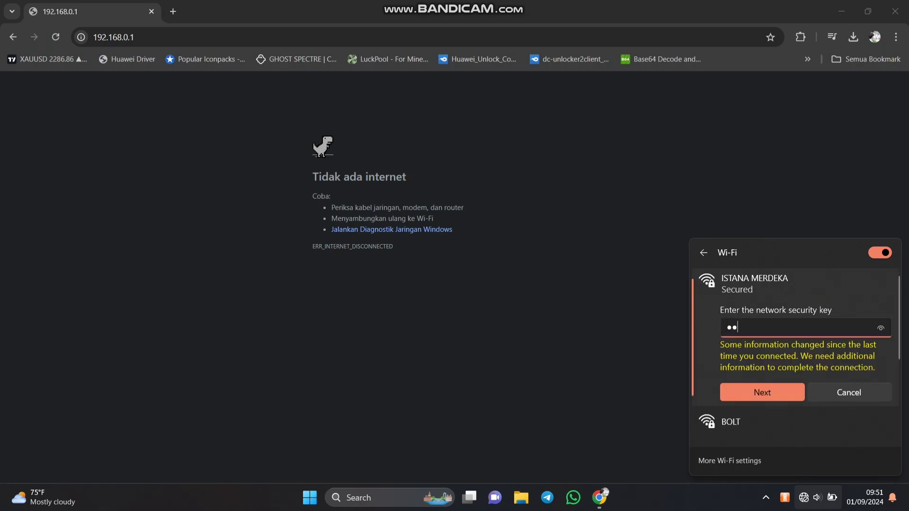
text(••••)
key(Return)
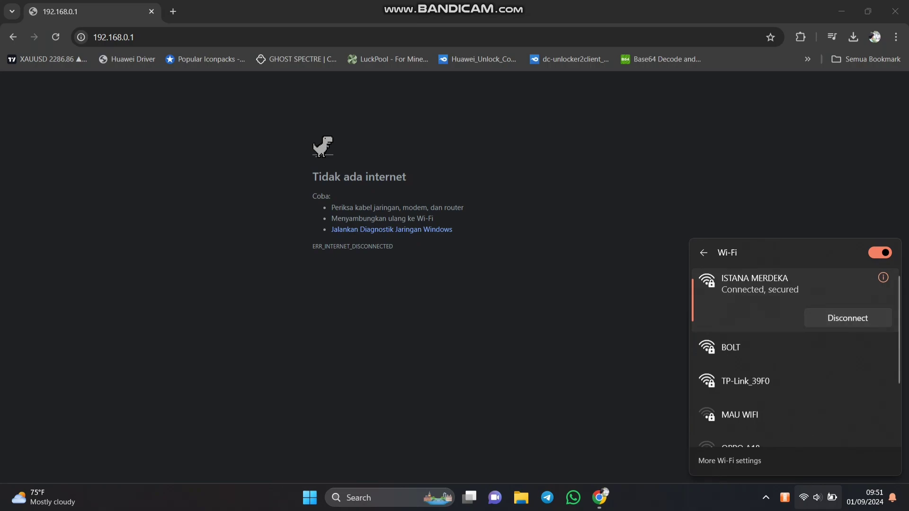
key(Escape)
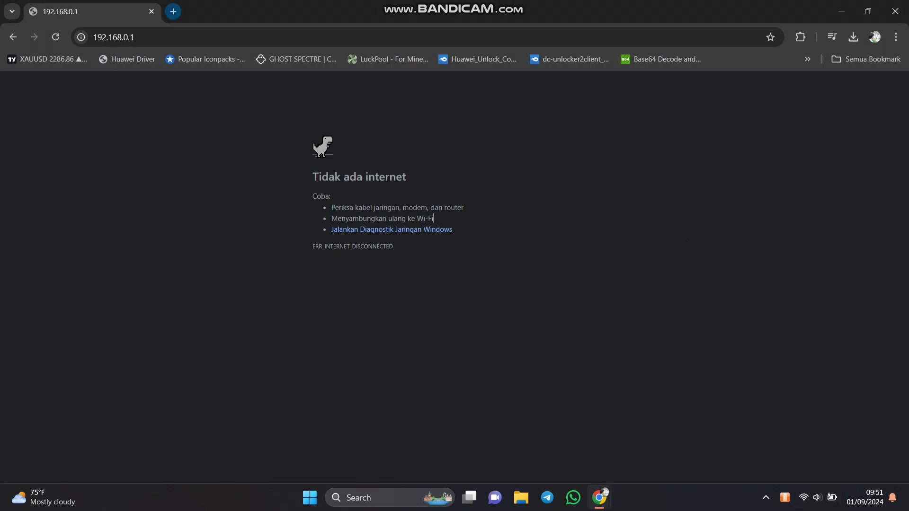
Load speedtest.net and run a test: 3.74 Mbps download, 10.30 Mbps upload.
click(114, 37)
text(speedtest.net/id)
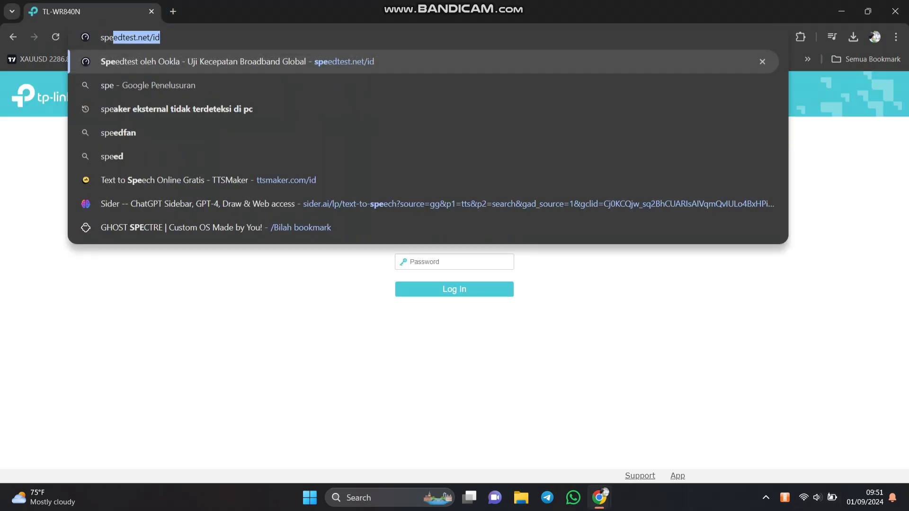
key(Return)
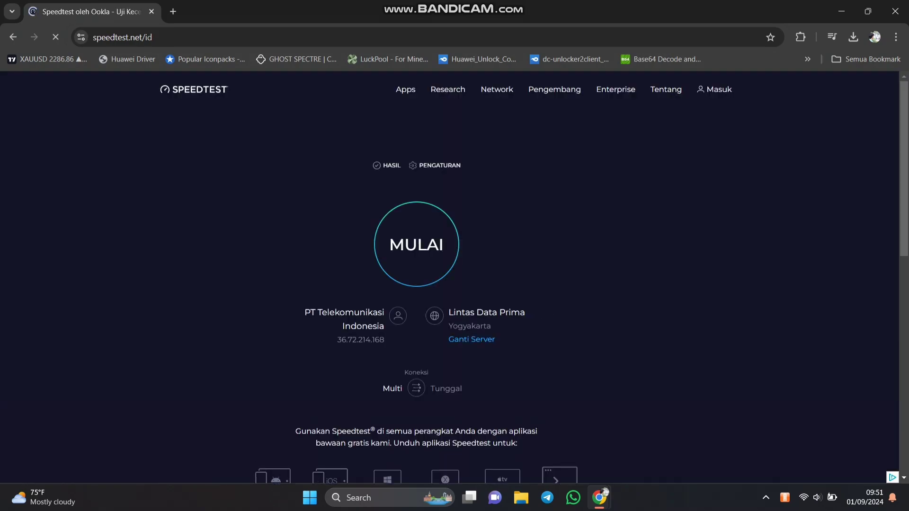
click(417, 245)
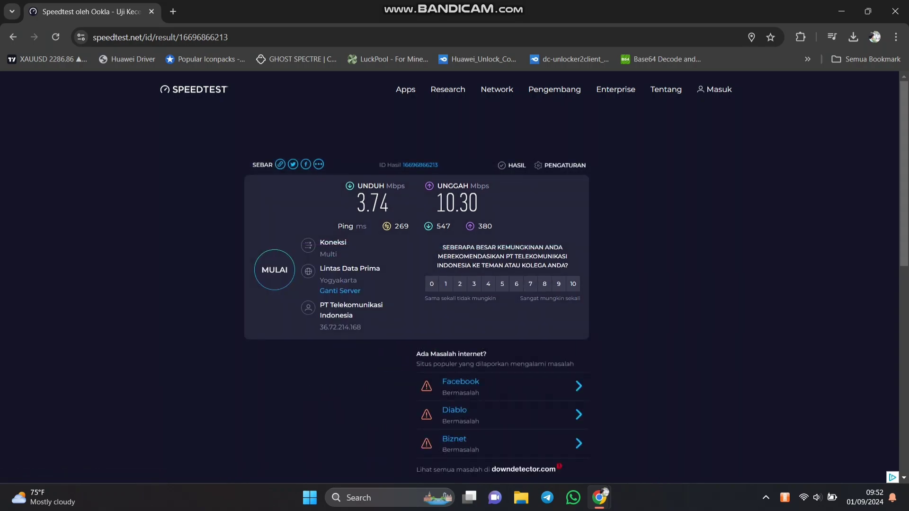
Close Chrome and bring up Bandicam's main window from the hidden tray icons.
click(895, 11)
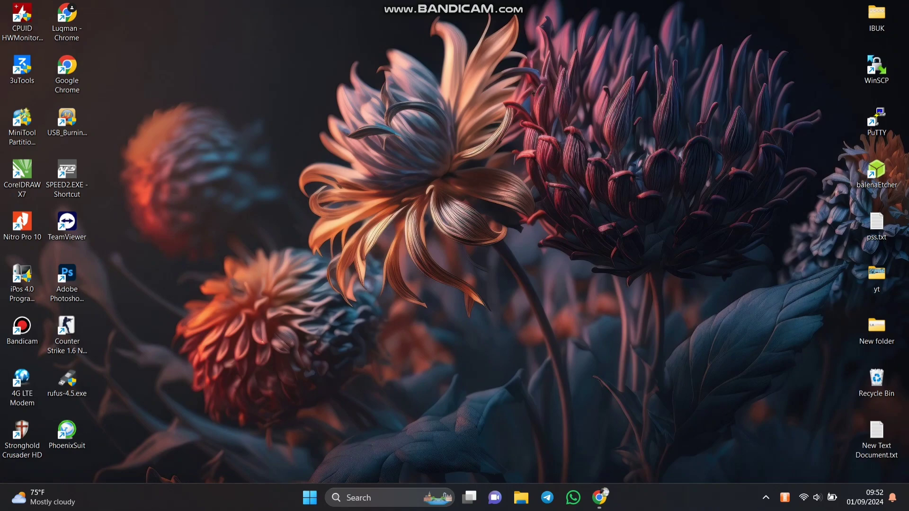
click(766, 497)
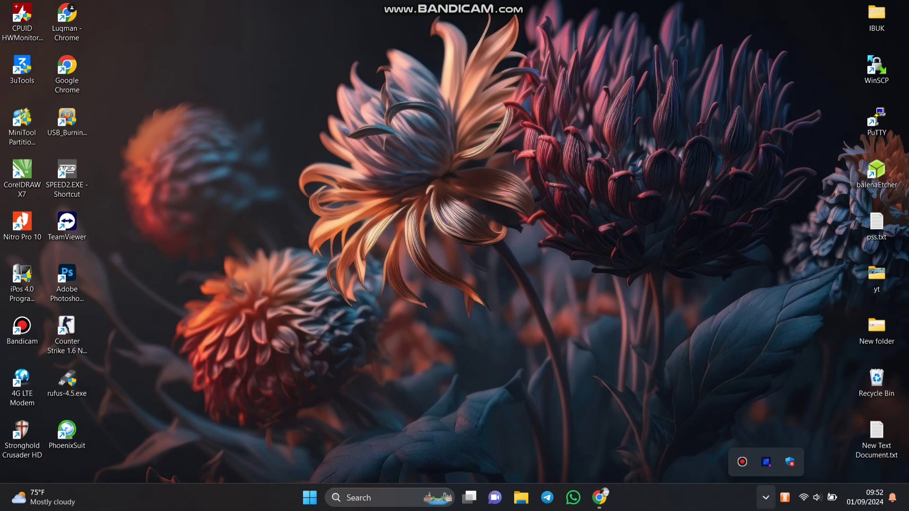
click(742, 461)
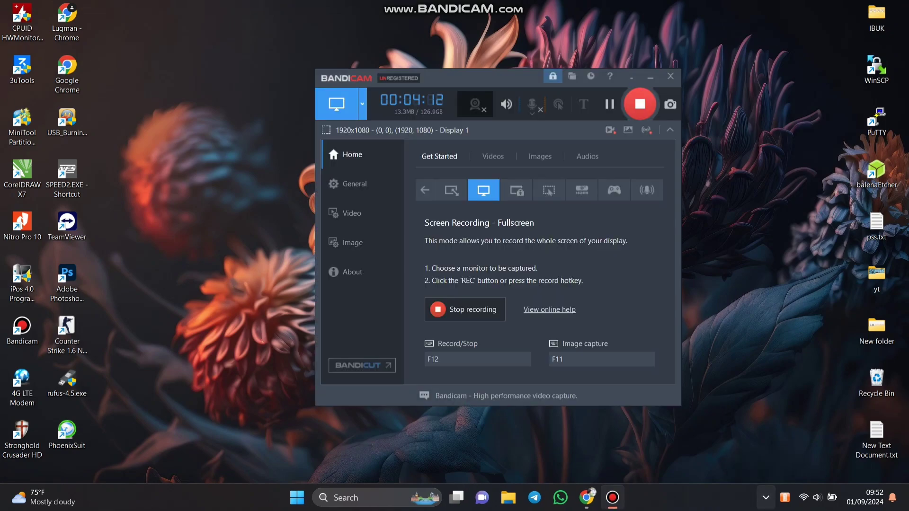